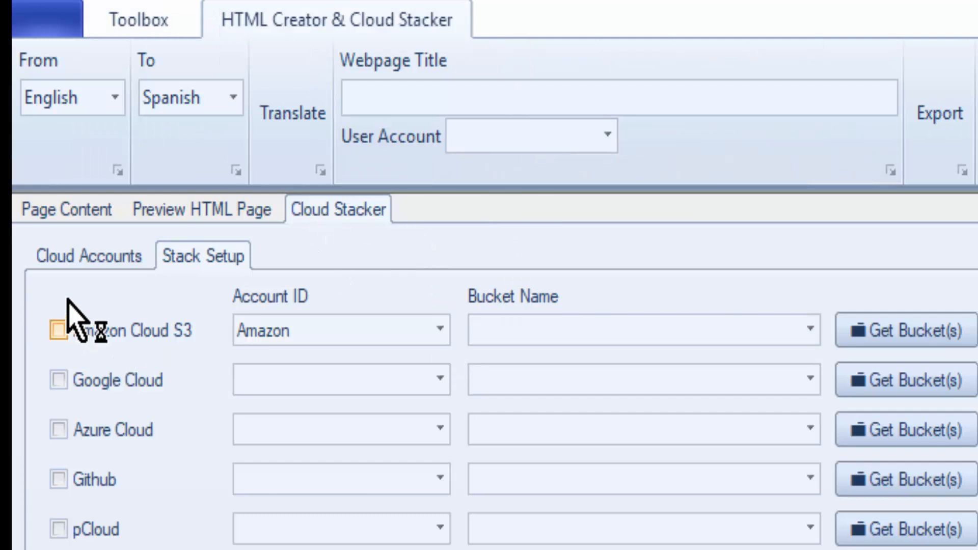
Step: Switch to the web browser and open the Google Cloud site at cloud.google.com
{"action": "left_click", "coordinate": [78, 255]}
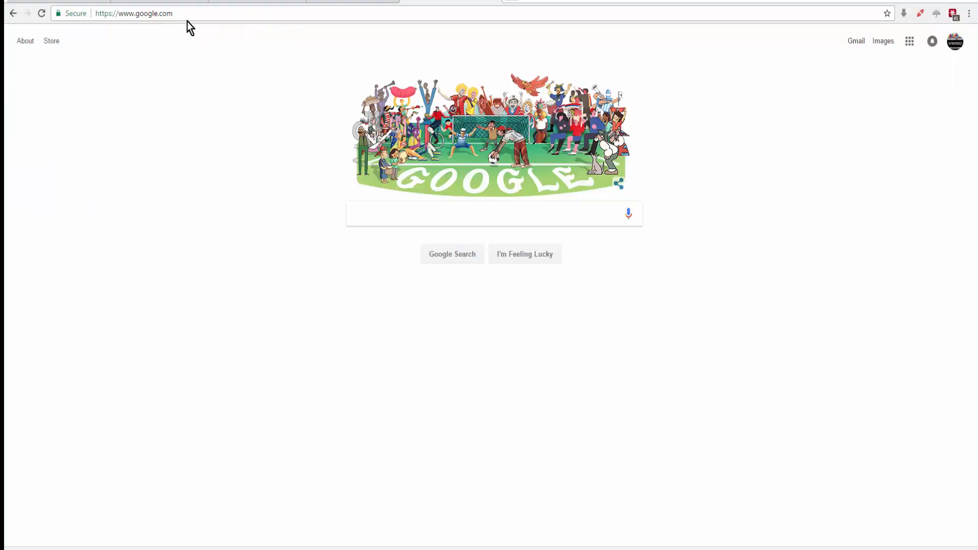
{"action": "left_click", "coordinate": [180, 13]}
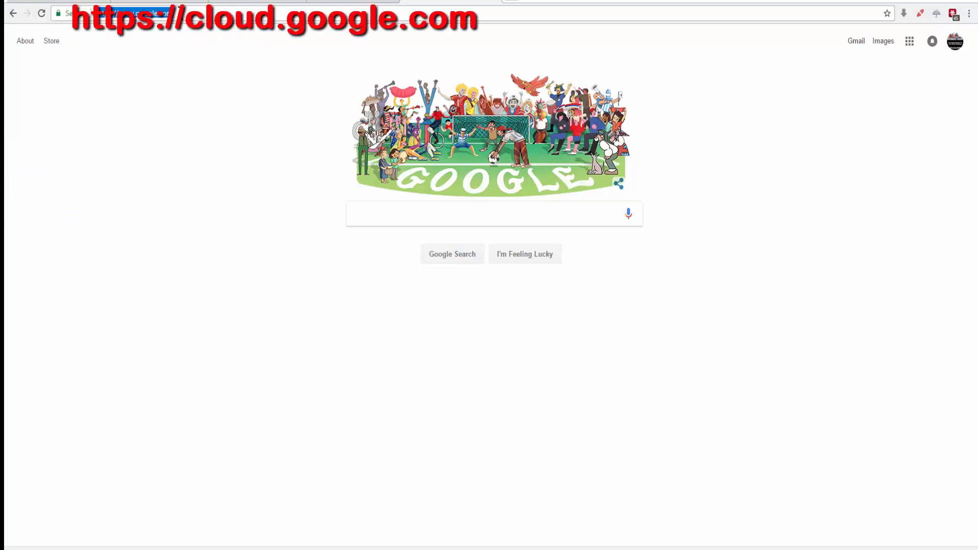
{"action": "type", "text": "cloud.goog"}
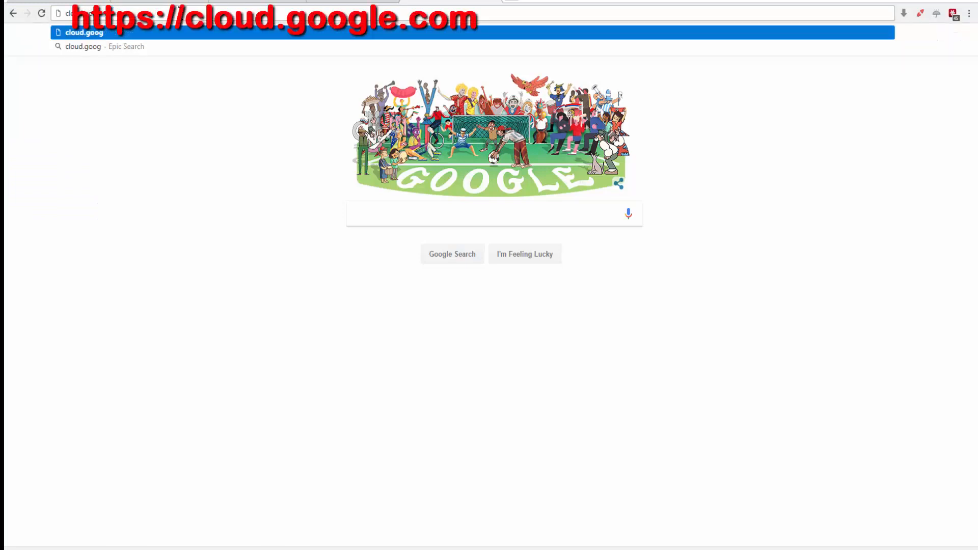
{"action": "type", "text": "le.com"}
{"action": "key", "text": "Return"}
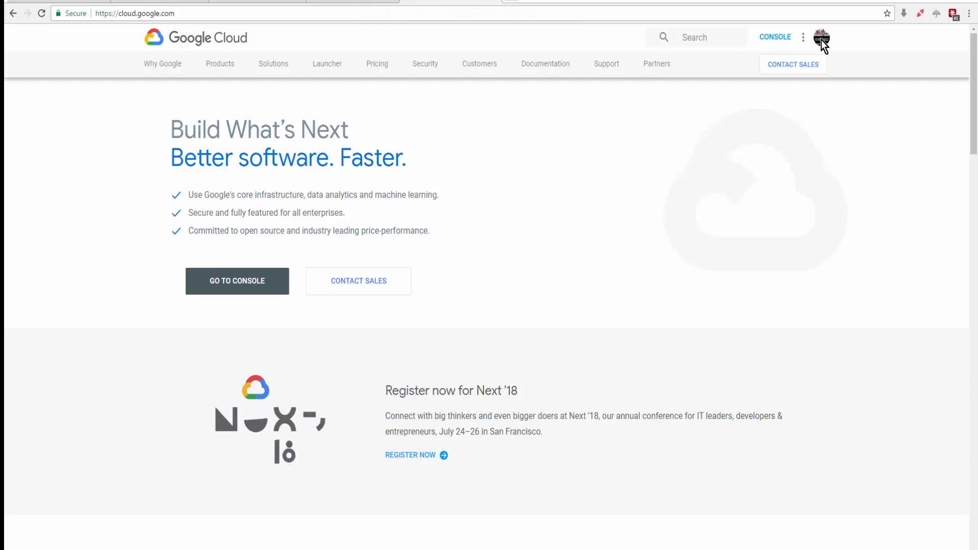
Step: Start the Google Cloud free trial sign-up, answering Yes to e-mail updates and to the terms of service, and continue
{"action": "left_click", "coordinate": [360, 2]}
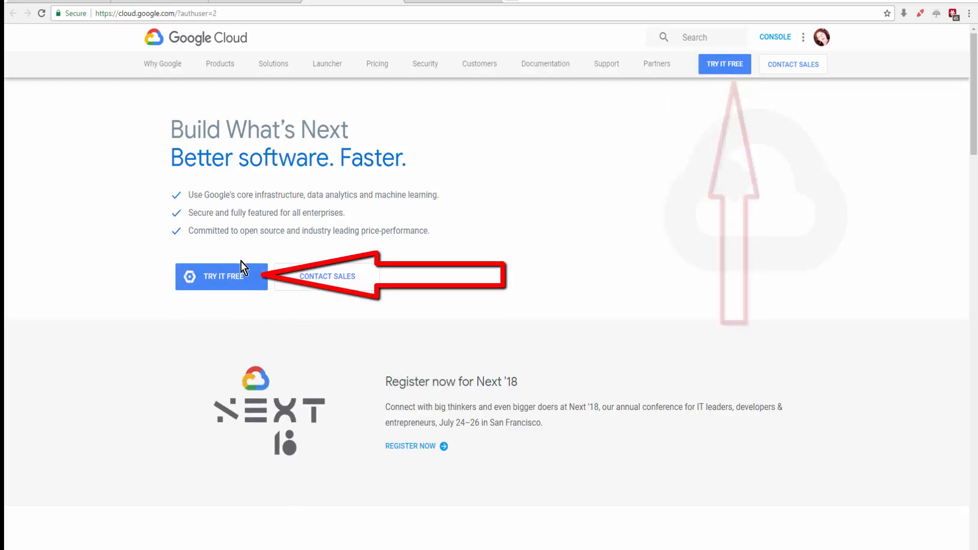
{"action": "left_click", "coordinate": [230, 278]}
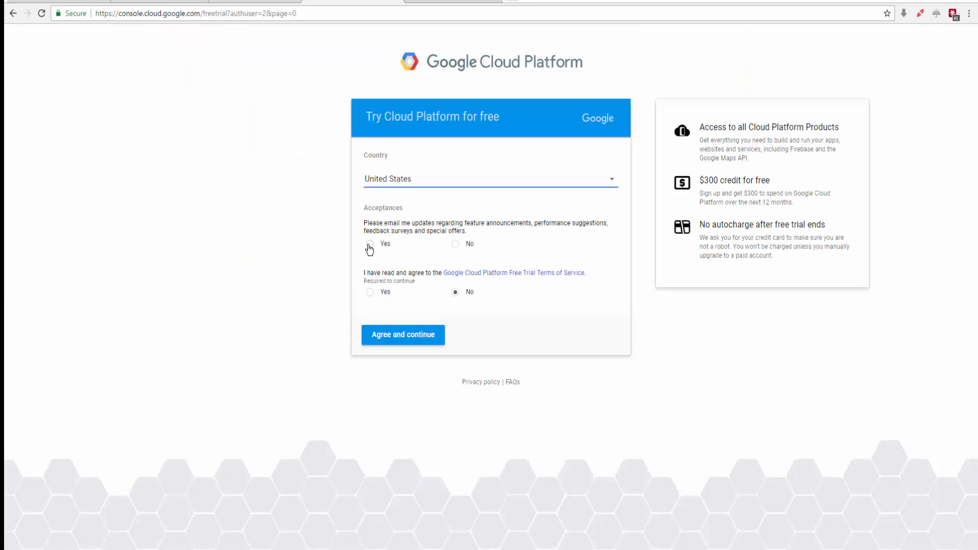
{"action": "left_click", "coordinate": [370, 245]}
{"action": "left_click", "coordinate": [370, 293]}
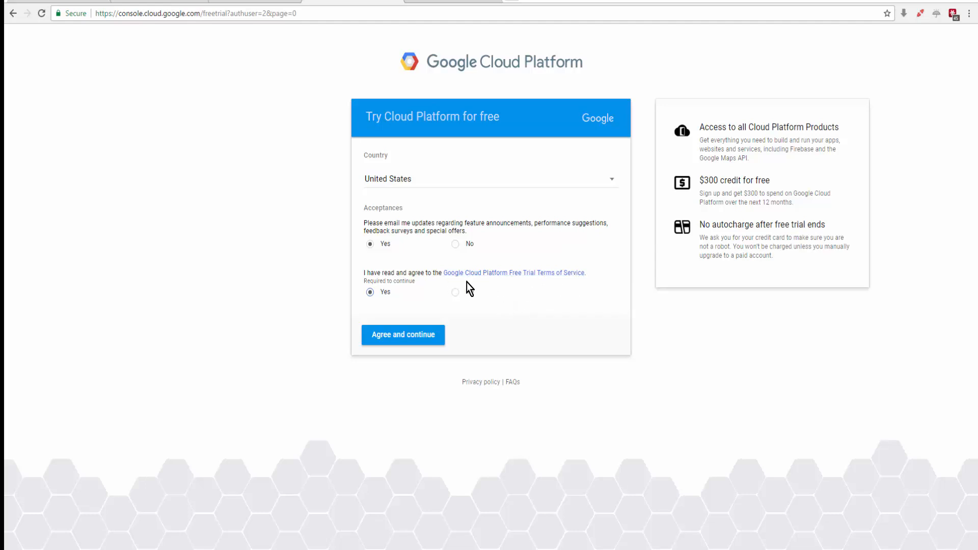
{"action": "left_click", "coordinate": [401, 340]}
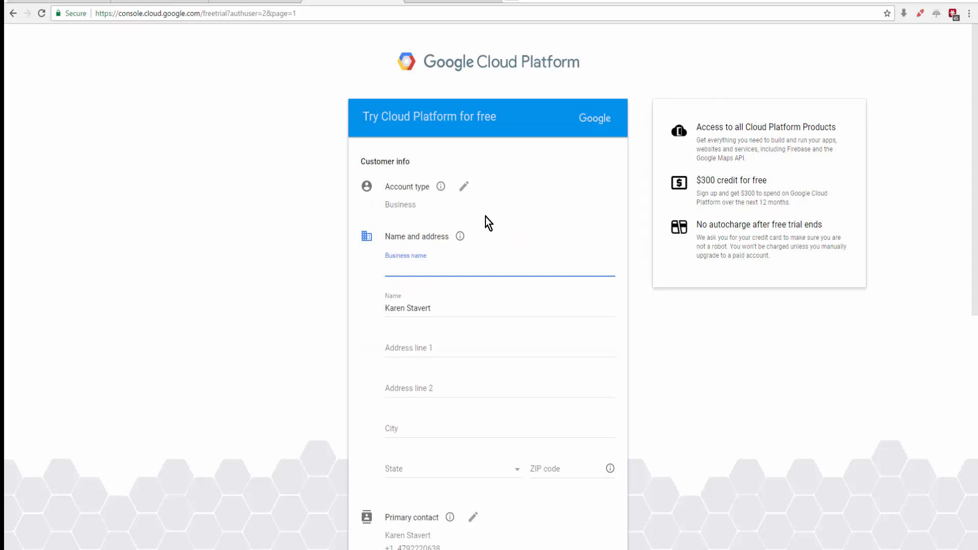
Step: Set the customer's account type to Individual and fill in the postal address from a suggested match
{"action": "left_click", "coordinate": [463, 187]}
{"action": "left_click", "coordinate": [613, 211]}
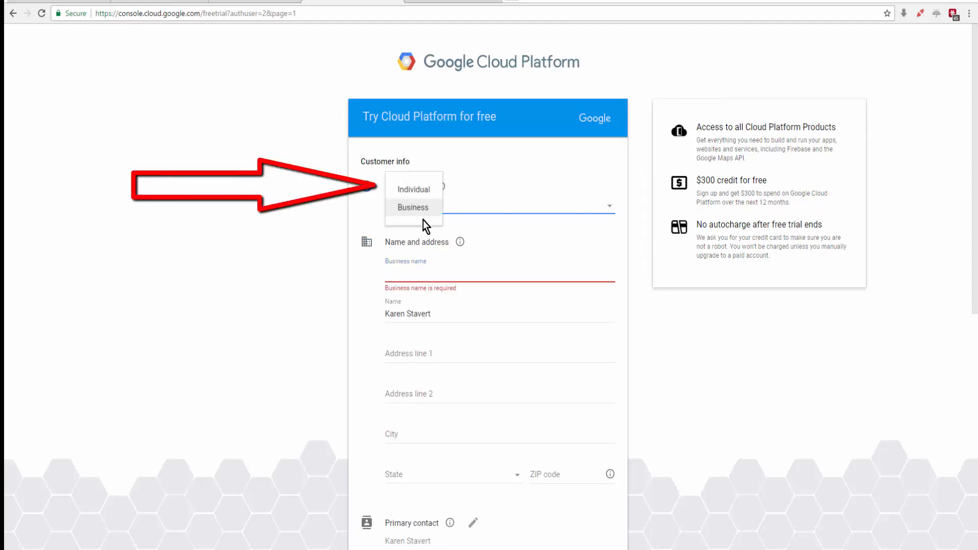
{"action": "left_click", "coordinate": [415, 191]}
{"action": "left_click", "coordinate": [473, 287]}
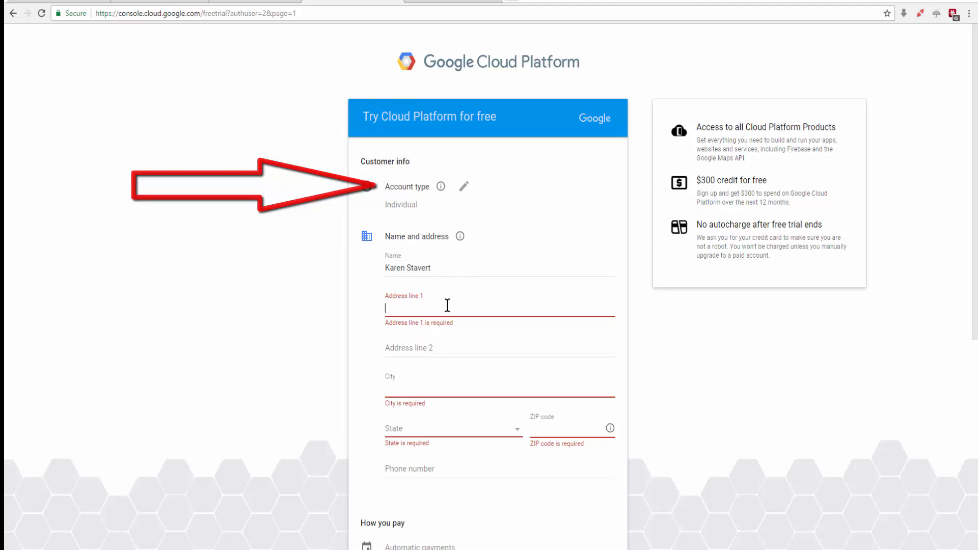
{"action": "type", "text": "3123"}
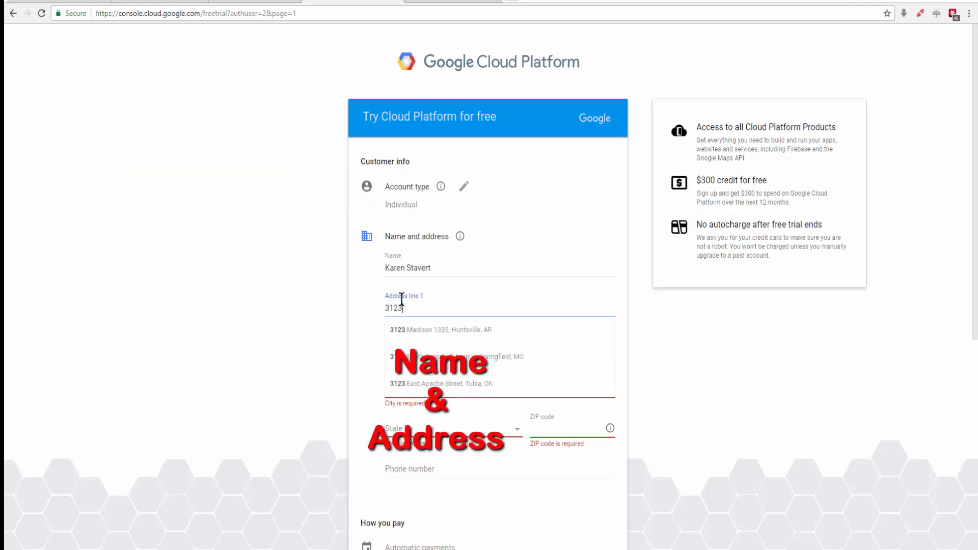
{"action": "left_click", "coordinate": [430, 330]}
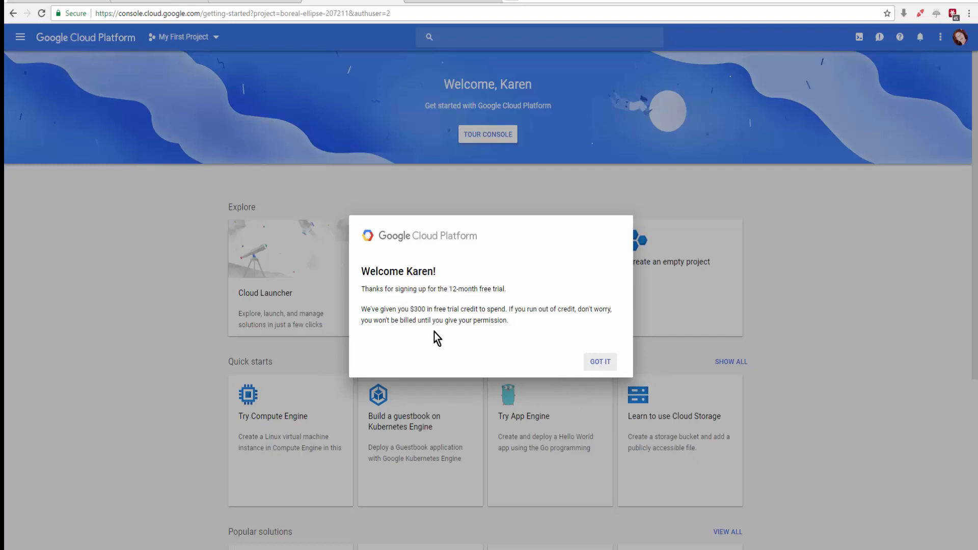
Step: Dismiss the welcome message and create a new project named Ranking Factory1
{"action": "left_click", "coordinate": [606, 365]}
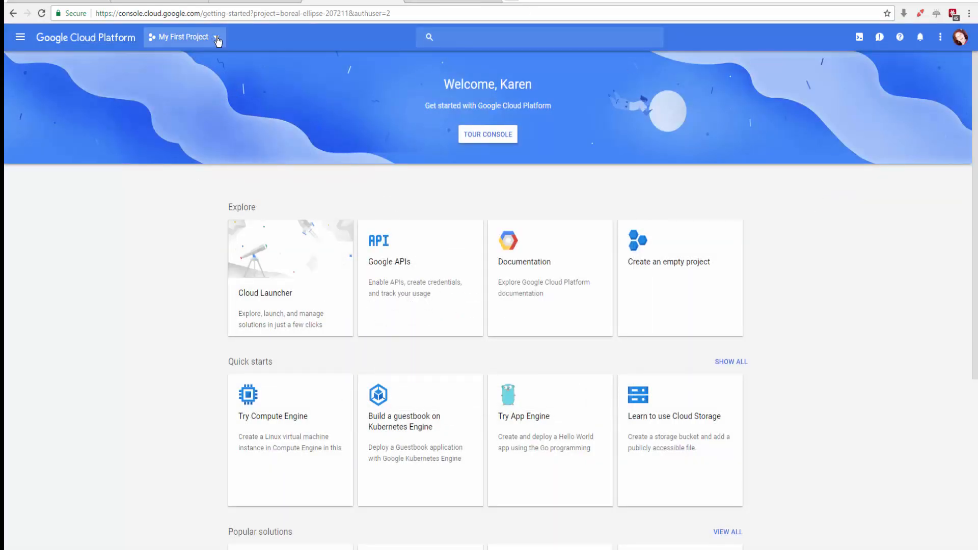
{"action": "left_click", "coordinate": [217, 39]}
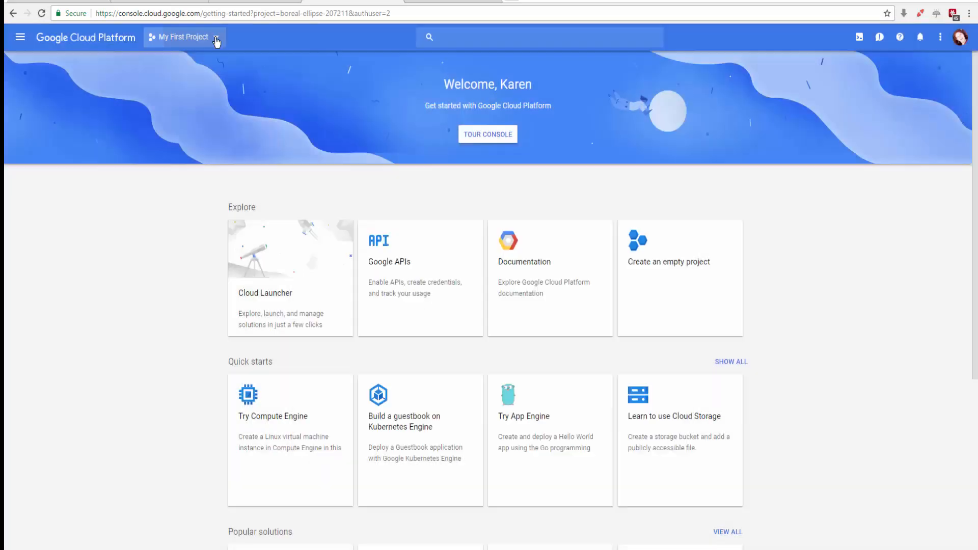
{"action": "left_click", "coordinate": [216, 38]}
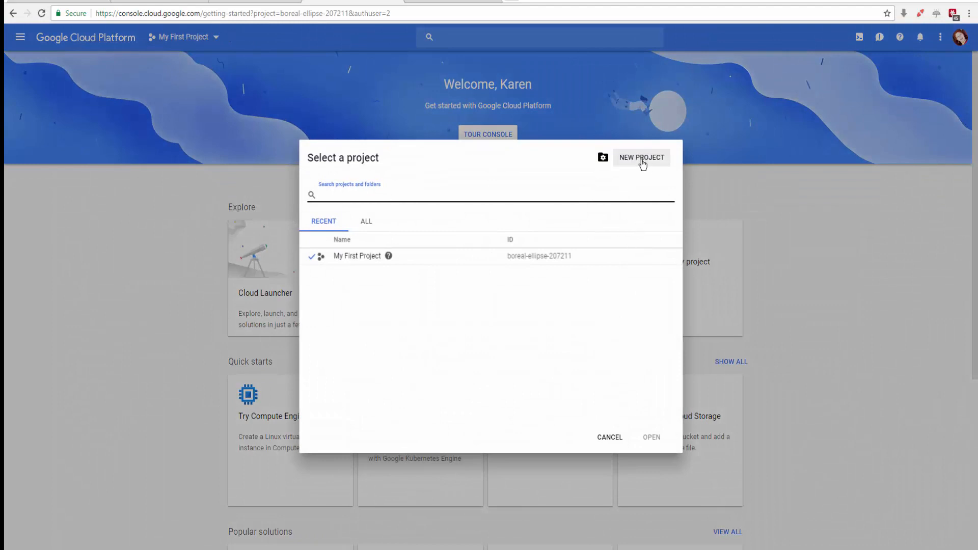
{"action": "left_click", "coordinate": [647, 161]}
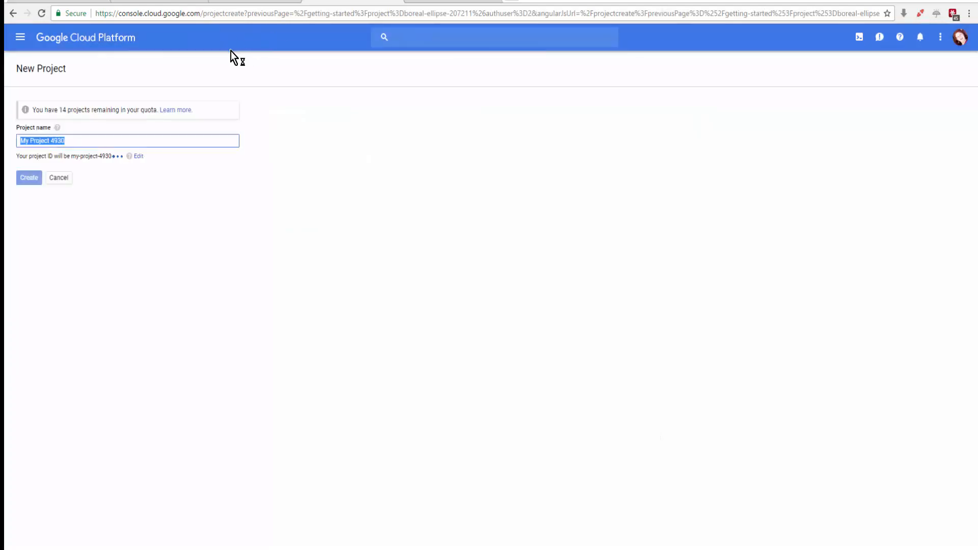
{"action": "type", "text": "Ranking Factory1"}
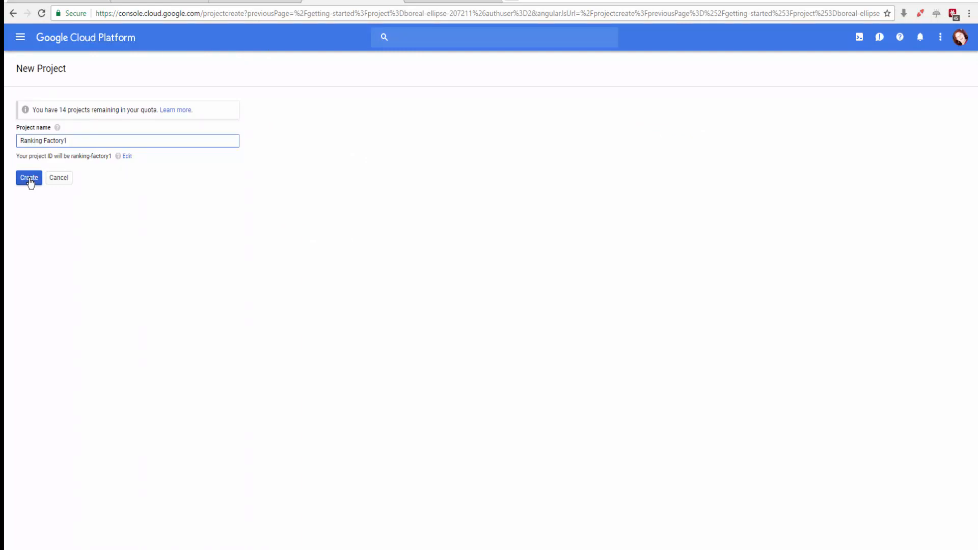
{"action": "left_click", "coordinate": [29, 178]}
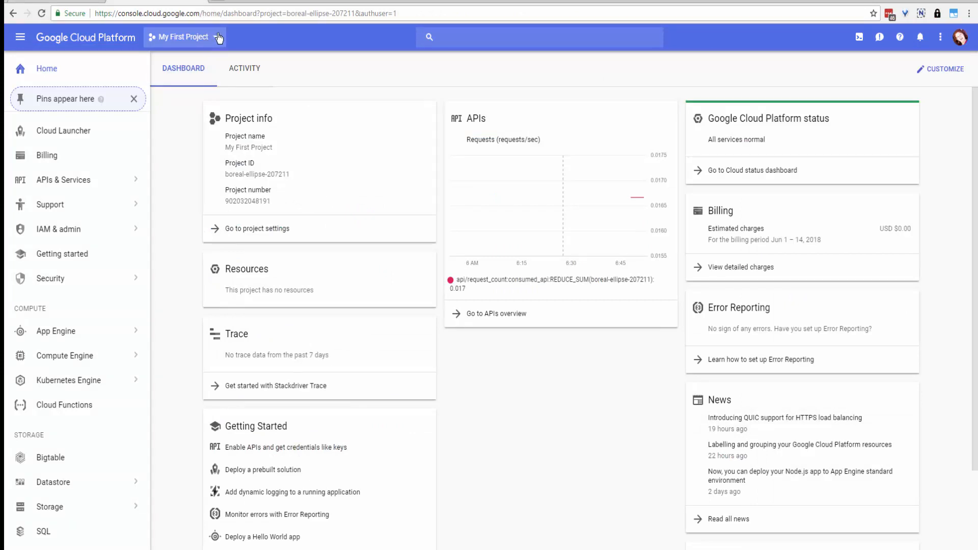
Step: Choose My First Project as the active project
{"action": "left_click", "coordinate": [214, 36]}
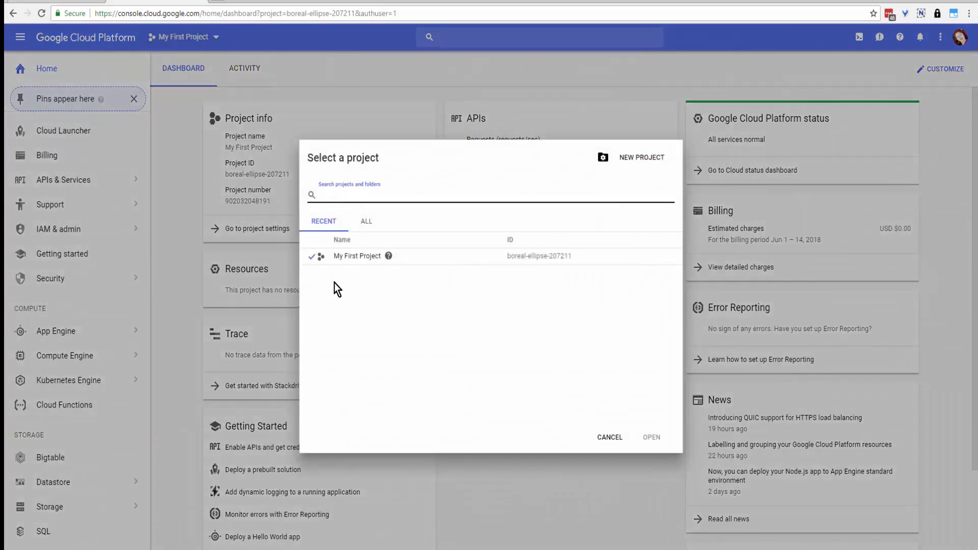
{"action": "left_click", "coordinate": [341, 256]}
{"action": "mouse_move", "coordinate": [133, 181]}
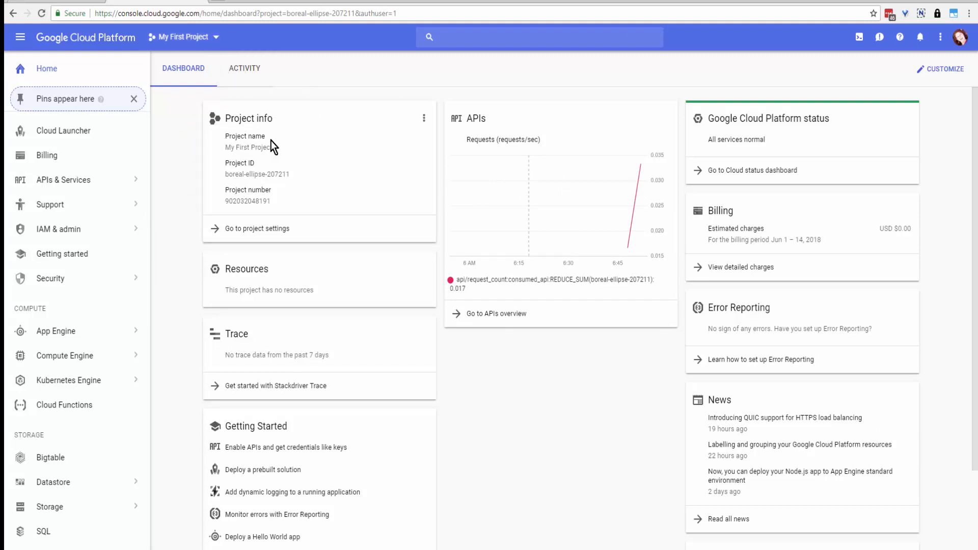
Step: Copy the project ID from the project info into the my-first-rf-project line of the rf codes Notepad file
{"action": "left_click_drag", "start_coordinate": [294, 175], "coordinate": [224, 176]}
{"action": "triple_click", "coordinate": [225, 173]}
{"action": "key", "text": "ctrl+c"}
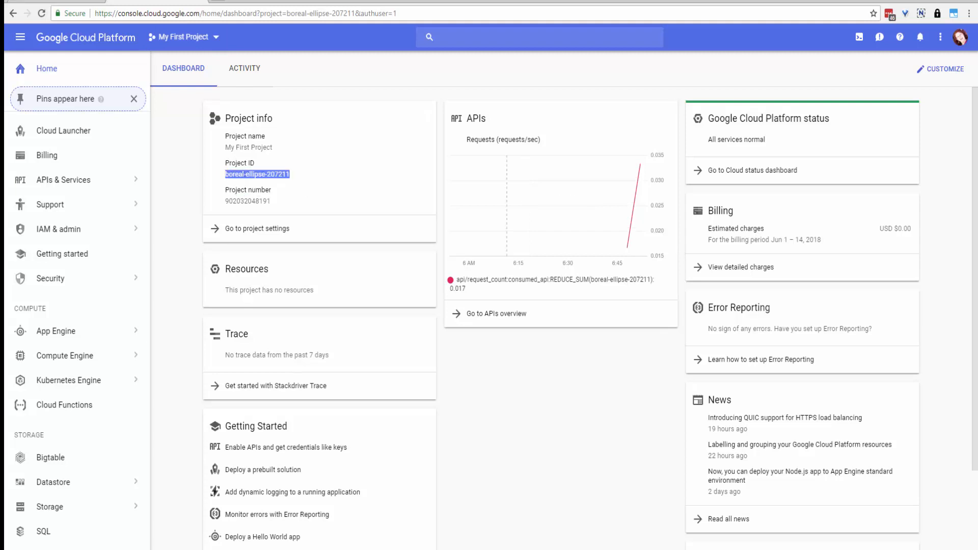
{"action": "key", "text": "alt+Tab"}
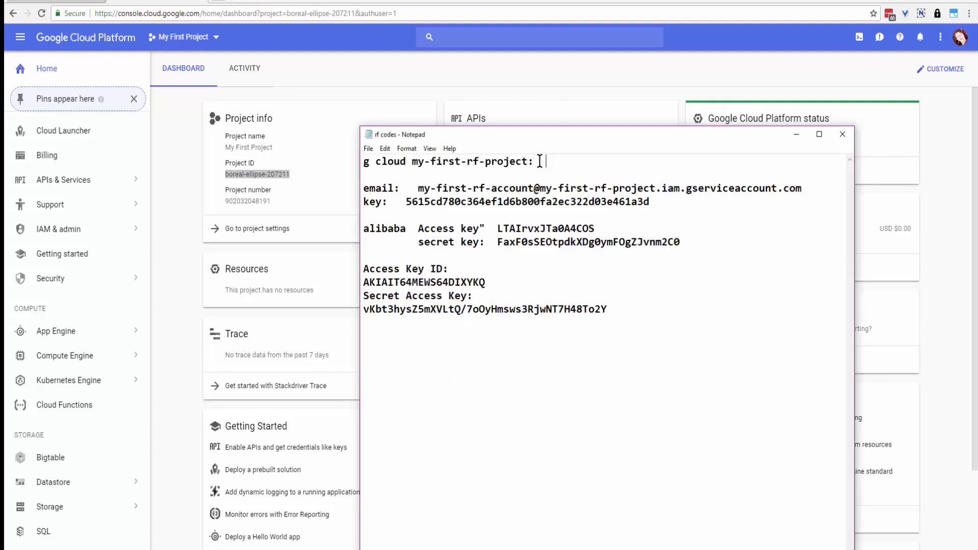
{"action": "key", "text": "ctrl+v"}
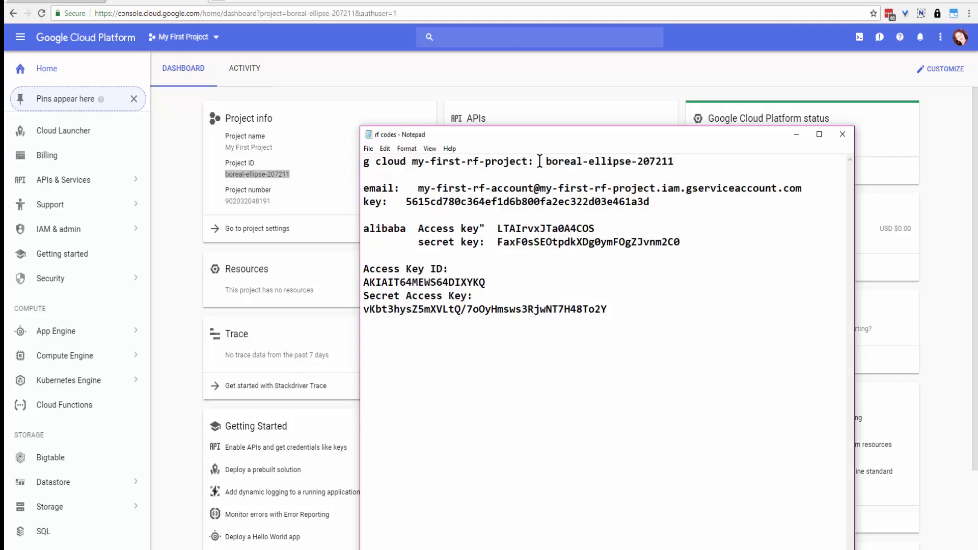
{"action": "left_click", "coordinate": [796, 135]}
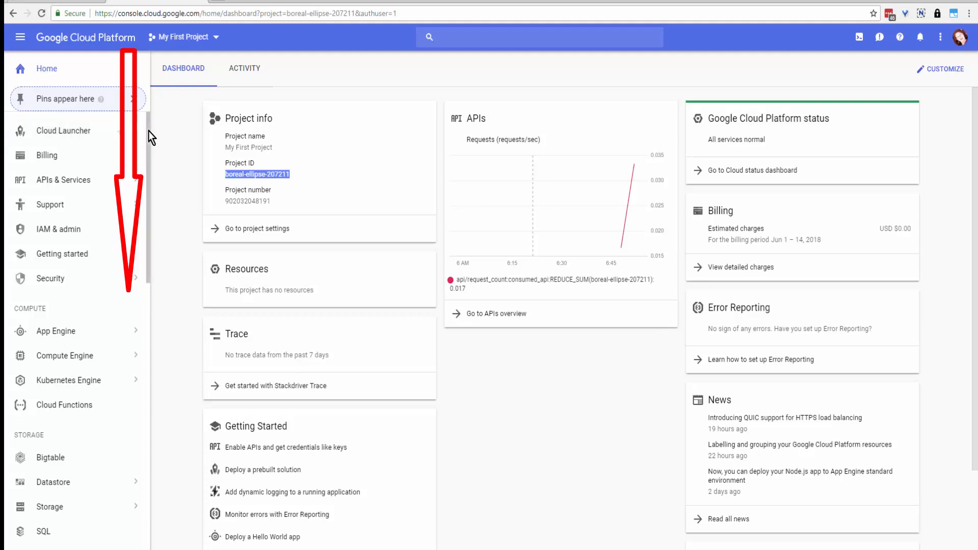
Step: Create a Cloud Storage bucket named expert-roof-doctor-seattle
{"action": "scroll", "coordinate": [149, 132], "scroll_direction": "down", "scroll_amount": 2}
{"action": "left_click_drag", "start_coordinate": [148, 148], "coordinate": [163, 207]}
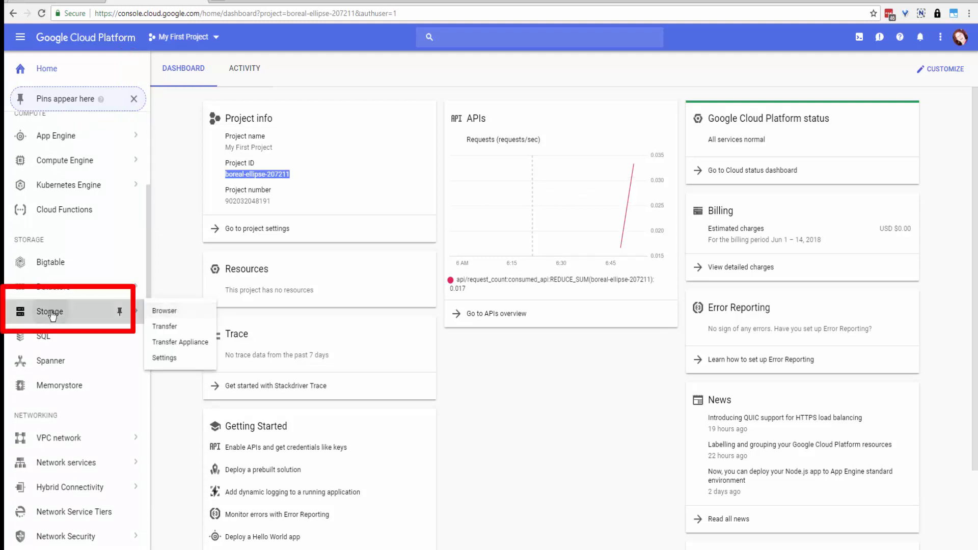
{"action": "left_click", "coordinate": [77, 317]}
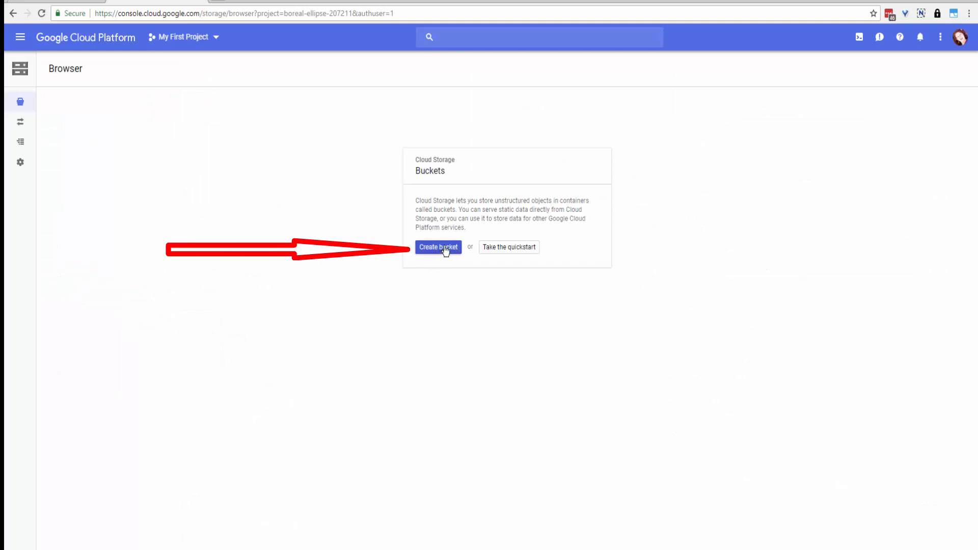
{"action": "left_click", "coordinate": [443, 248]}
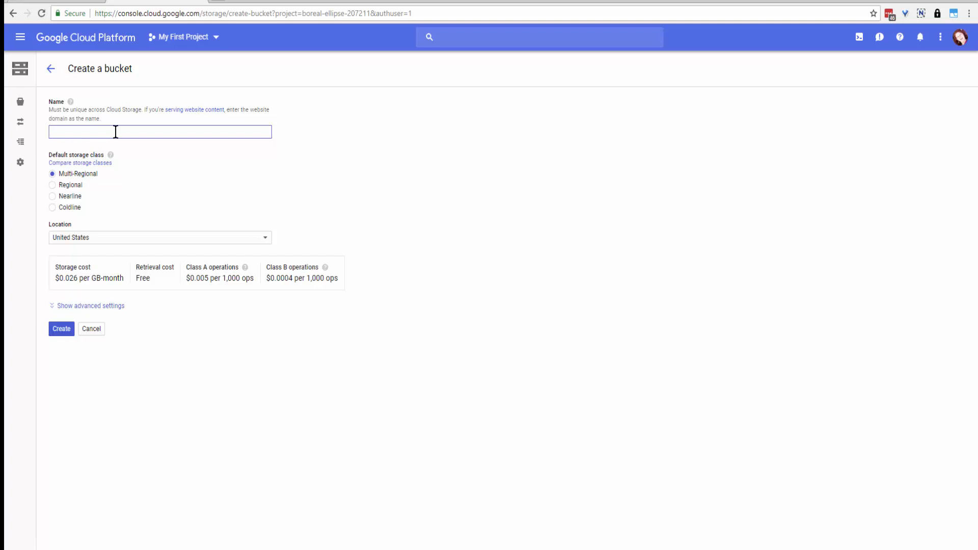
{"action": "type", "text": "expert-roof-"}
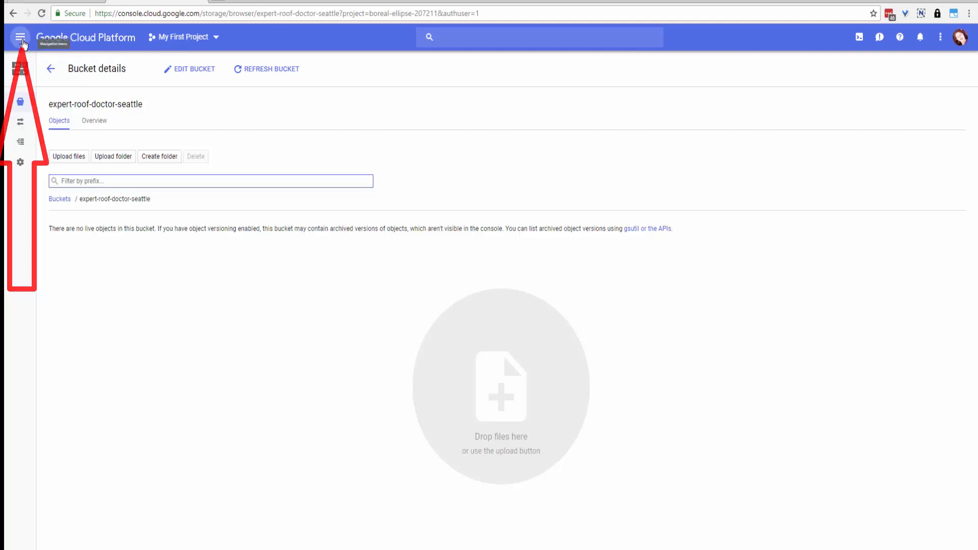
Step: Begin a new service account under IAM & admin for My First Project, naming it rf1-roofer
{"action": "left_click", "coordinate": [21, 38]}
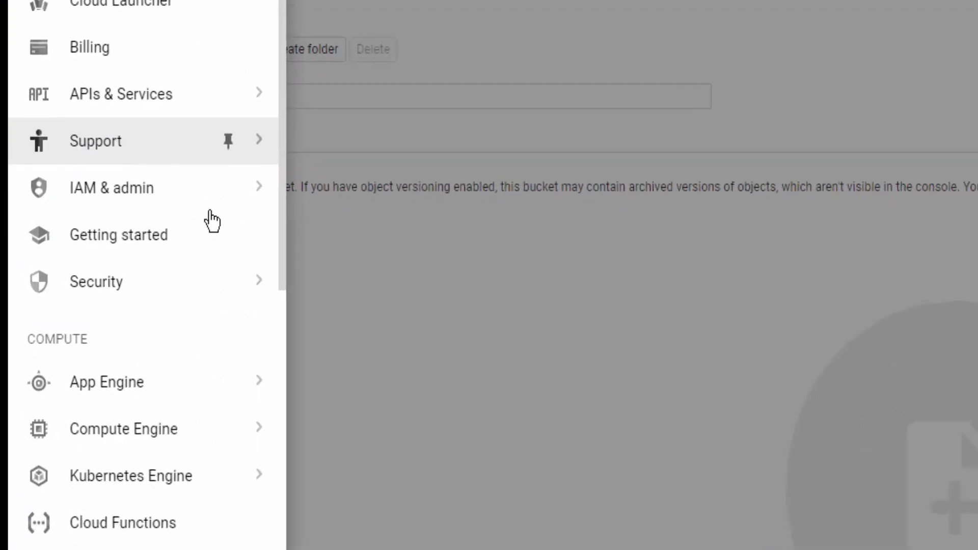
{"action": "mouse_move", "coordinate": [109, 203]}
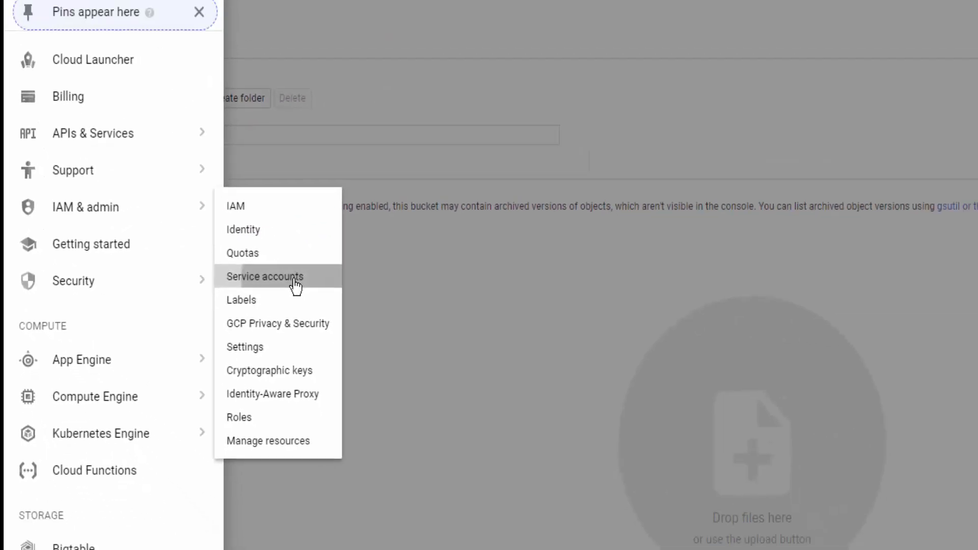
{"action": "left_click", "coordinate": [296, 286]}
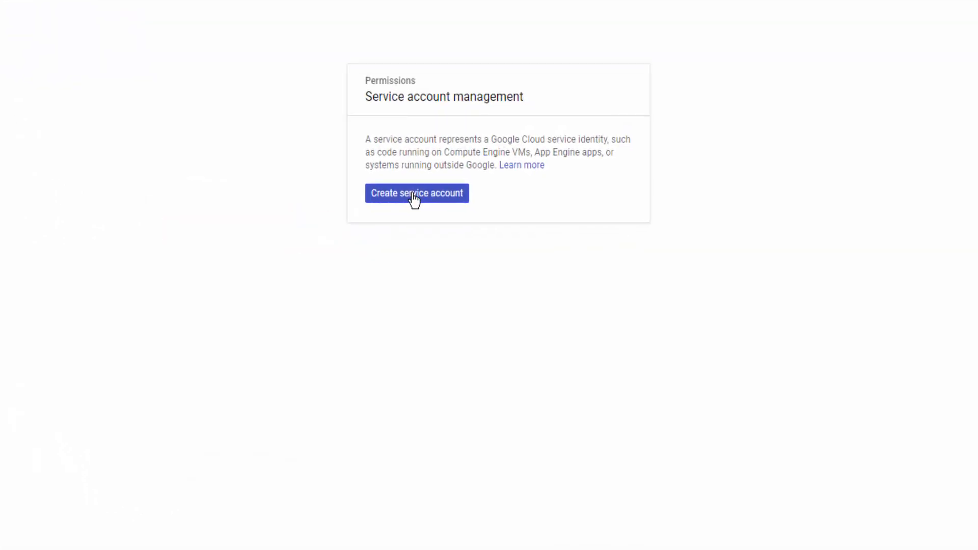
{"action": "left_click", "coordinate": [414, 196]}
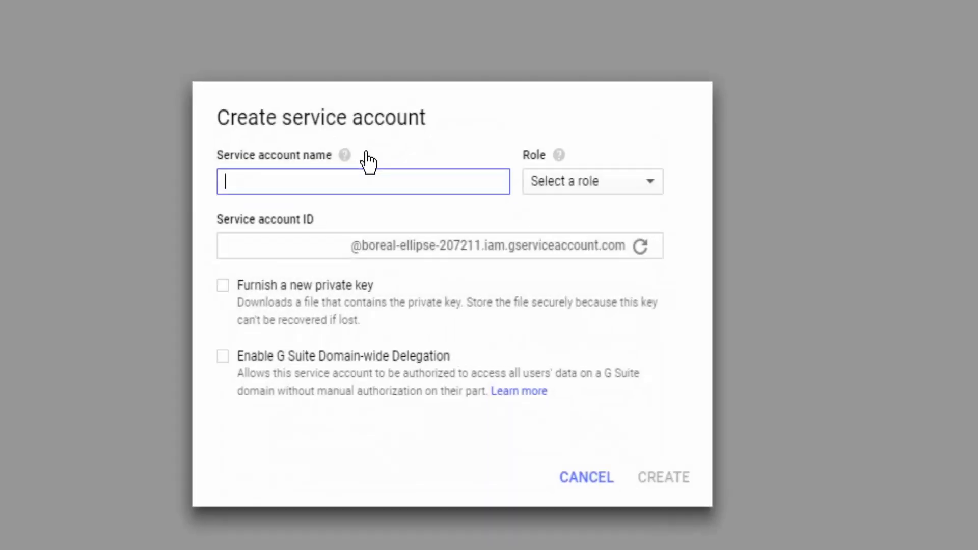
{"action": "left_click", "coordinate": [256, 173]}
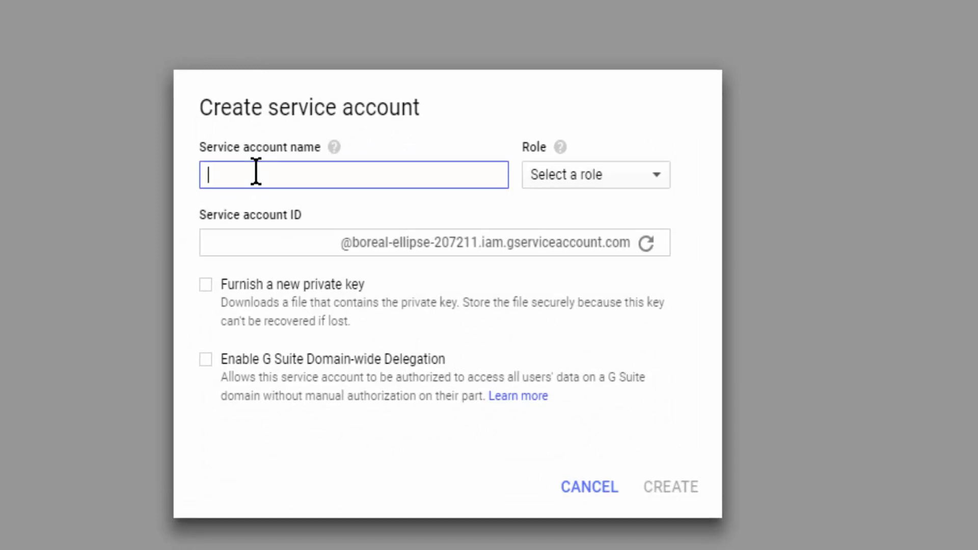
{"action": "type", "text": "rf1-roofer"}
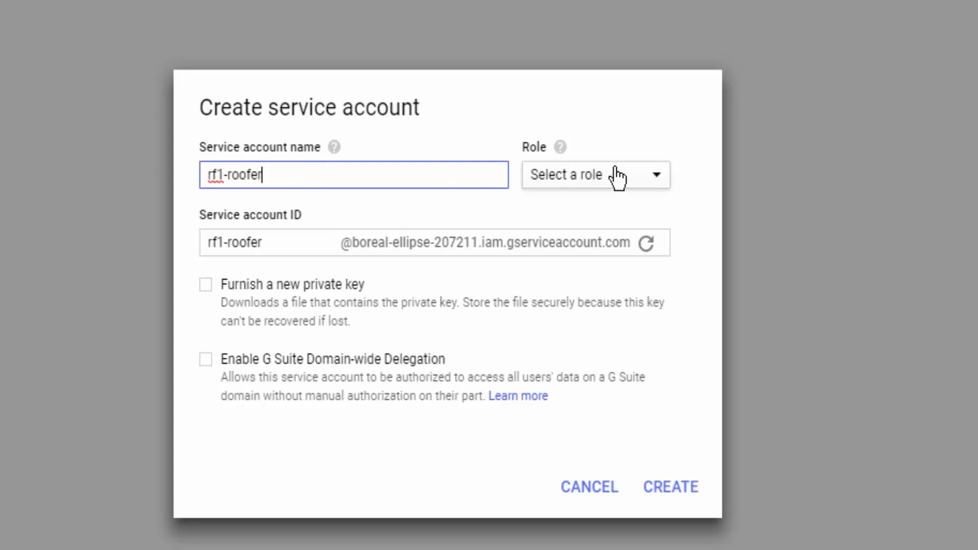
Step: Assign the project Editor role, create the service account with a new P12 private key, and dismiss the confirmation
{"action": "left_click", "coordinate": [661, 181]}
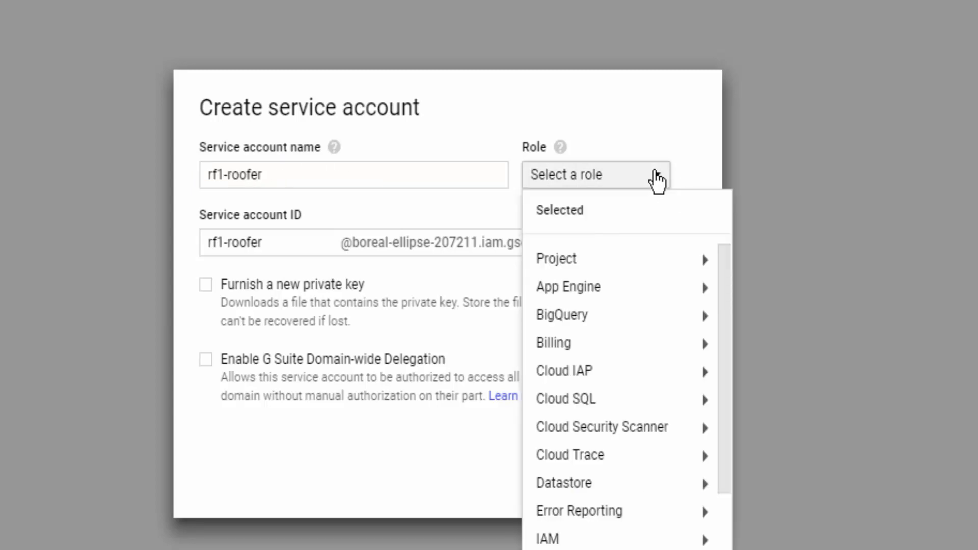
{"action": "mouse_move", "coordinate": [572, 275]}
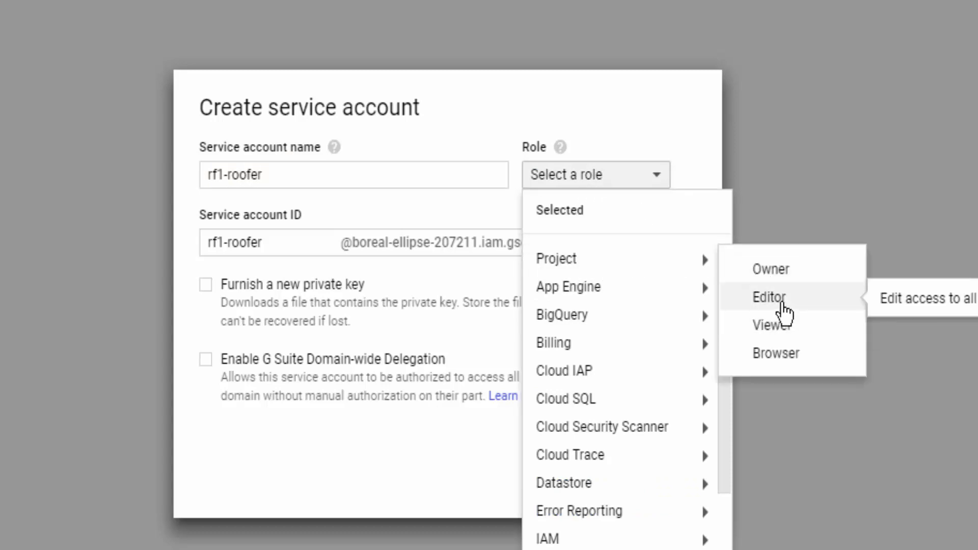
{"action": "left_click", "coordinate": [785, 311]}
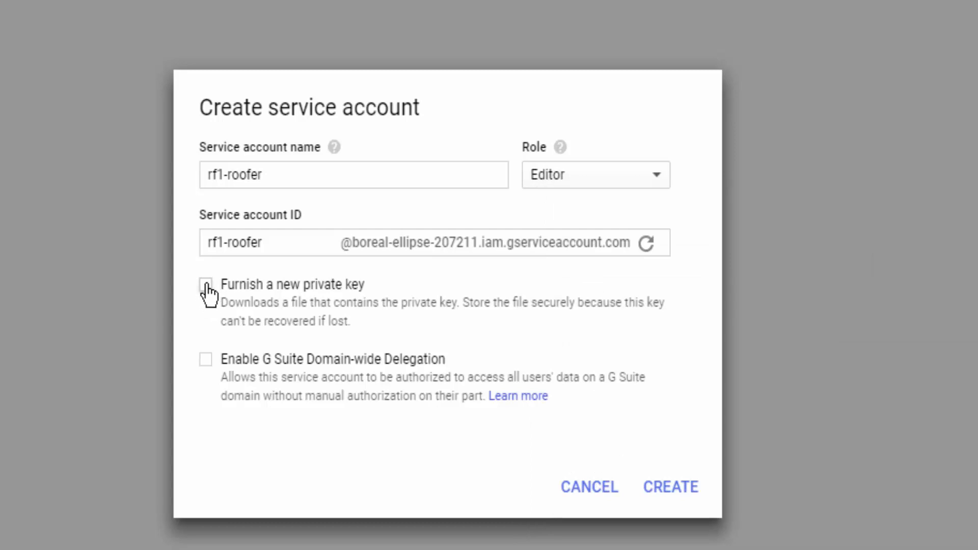
{"action": "left_click", "coordinate": [206, 285]}
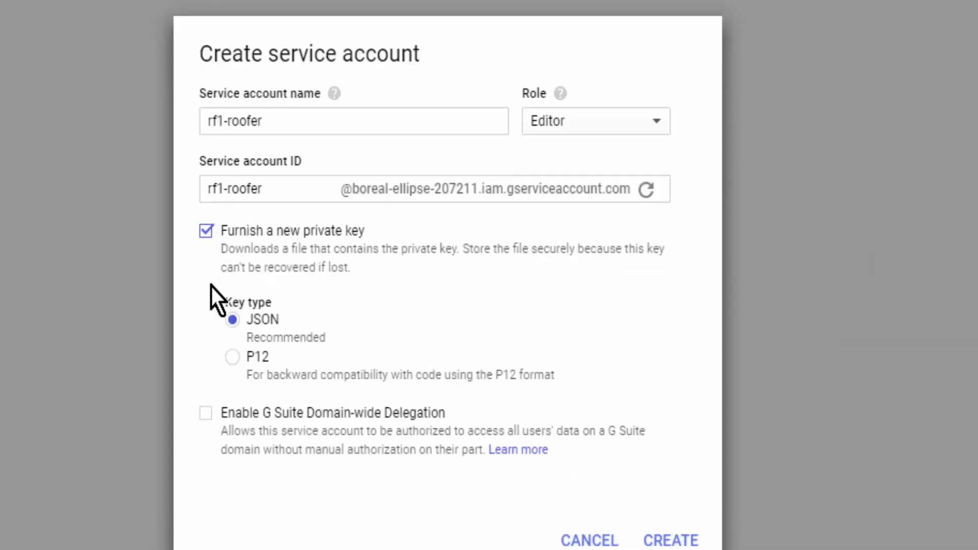
{"action": "left_click", "coordinate": [236, 361]}
{"action": "left_click", "coordinate": [670, 540]}
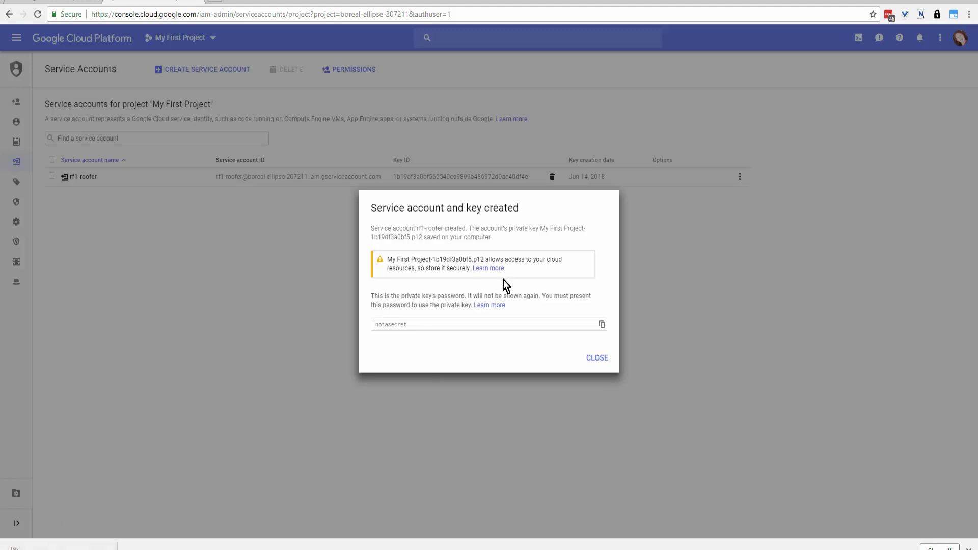
{"action": "left_click", "coordinate": [595, 358]}
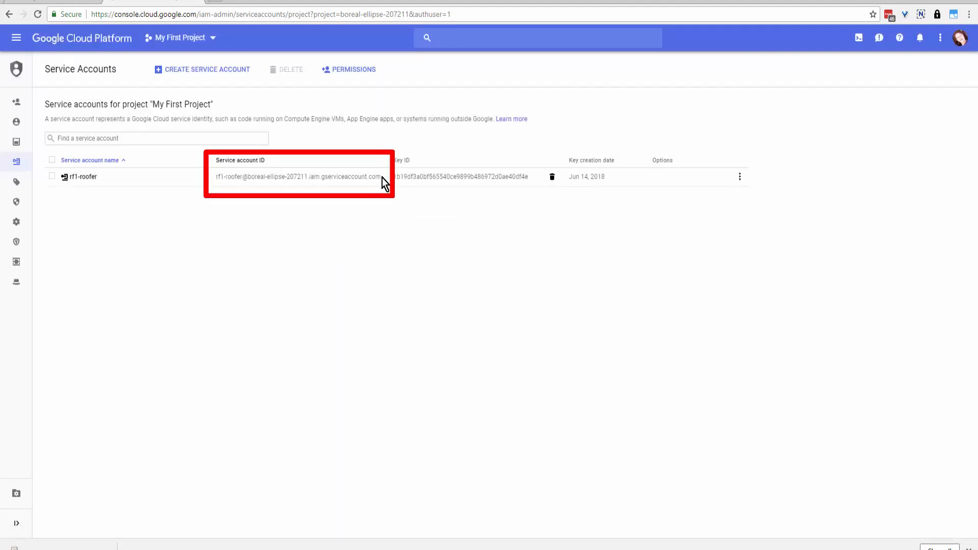
Step: Copy the rf1-roofer service account ID into the Google Service Account ID field in the Cloud Stacker tool
{"action": "left_click_drag", "start_coordinate": [381, 178], "coordinate": [310, 176]}
{"action": "left_click_drag", "start_coordinate": [222, 182], "coordinate": [214, 178]}
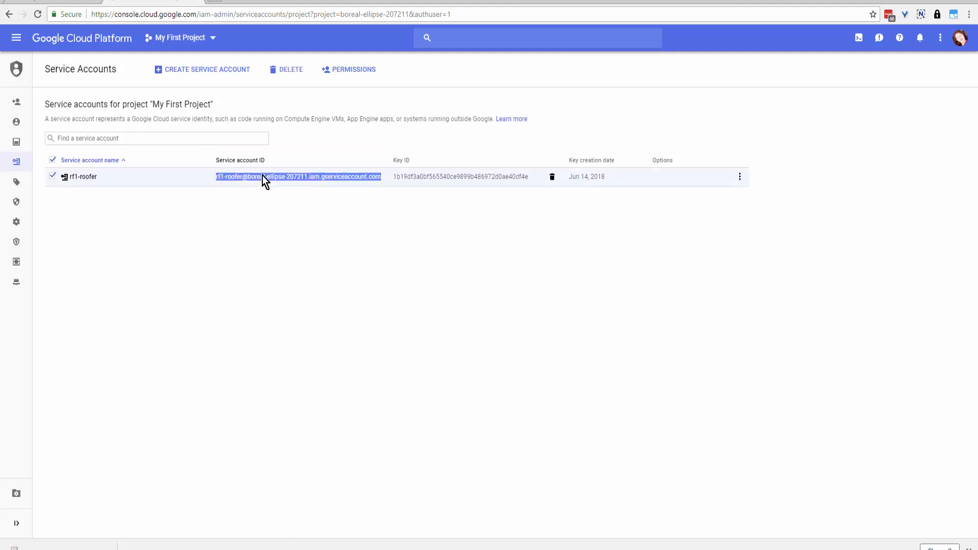
{"action": "right_click", "coordinate": [262, 177]}
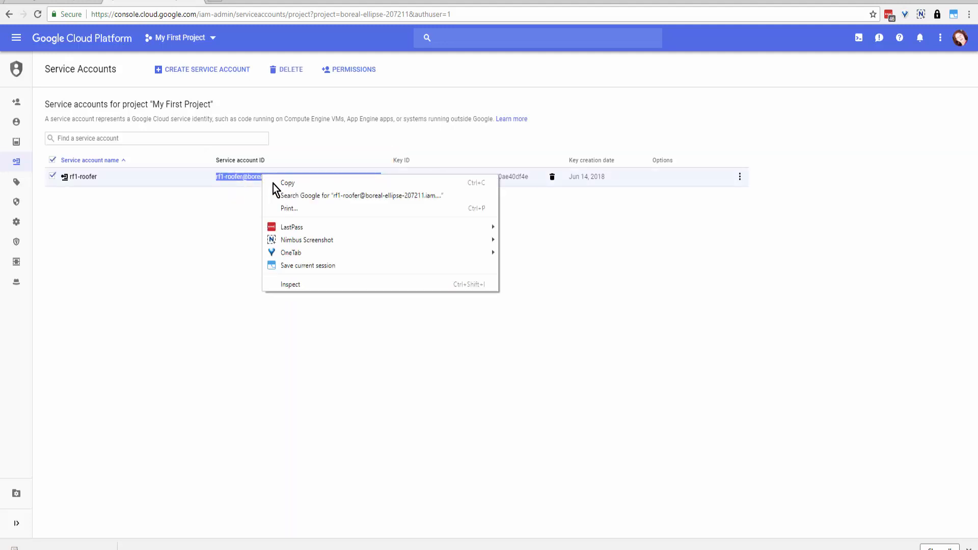
{"action": "left_click", "coordinate": [289, 183]}
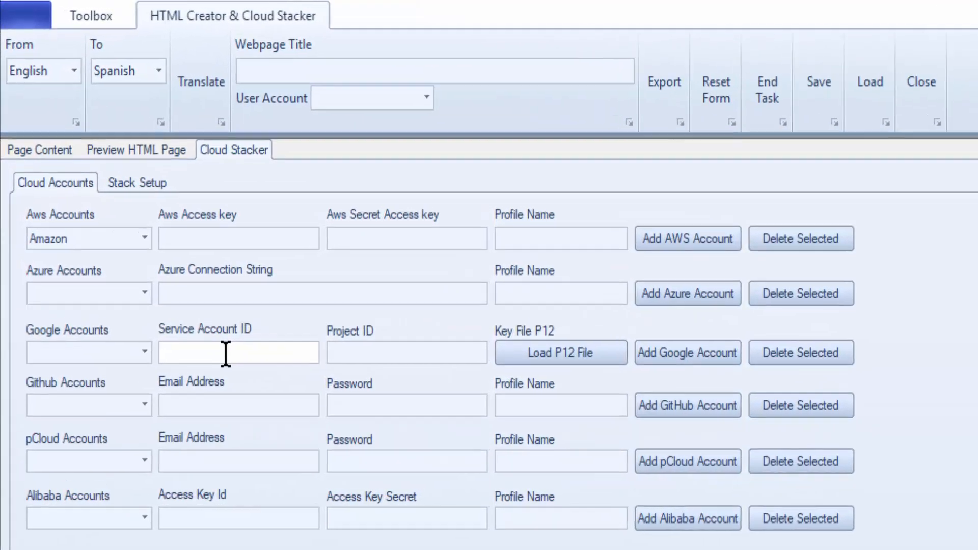
{"action": "left_click", "coordinate": [116, 176]}
{"action": "key", "text": "ctrl+v"}
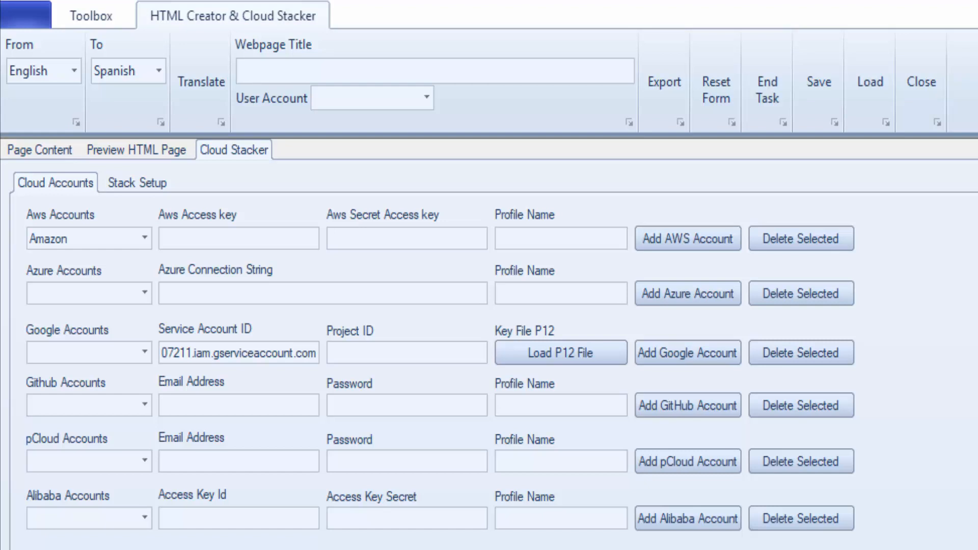
Step: Fill in the Google project ID for My First Project and add the Google account to Cloud Stacker
{"action": "left_click", "coordinate": [377, 346]}
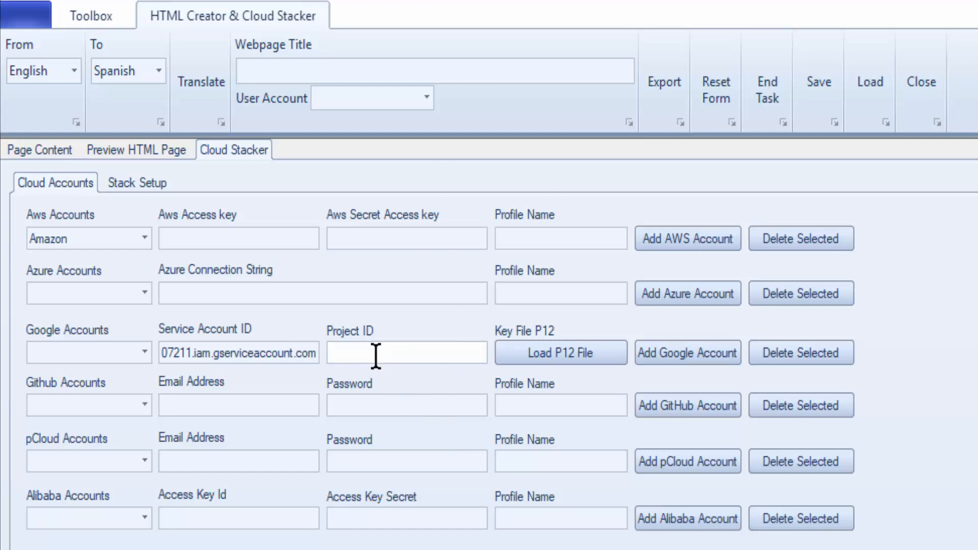
{"action": "key", "text": "ctrl+v"}
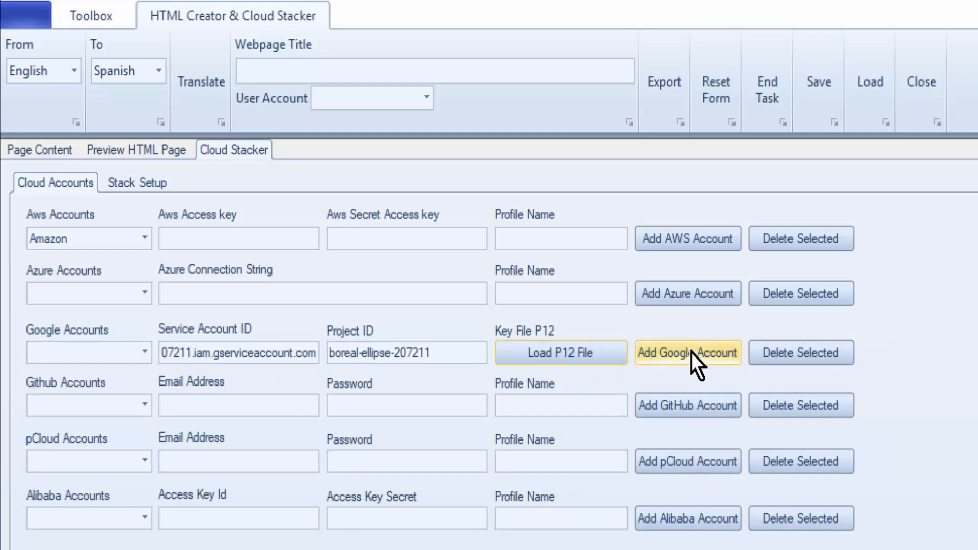
{"action": "left_click", "coordinate": [681, 350]}
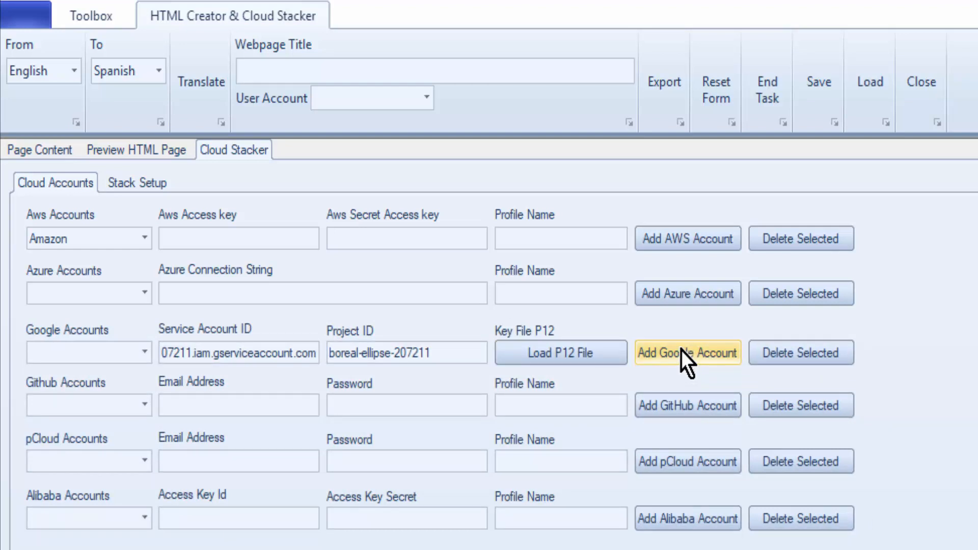